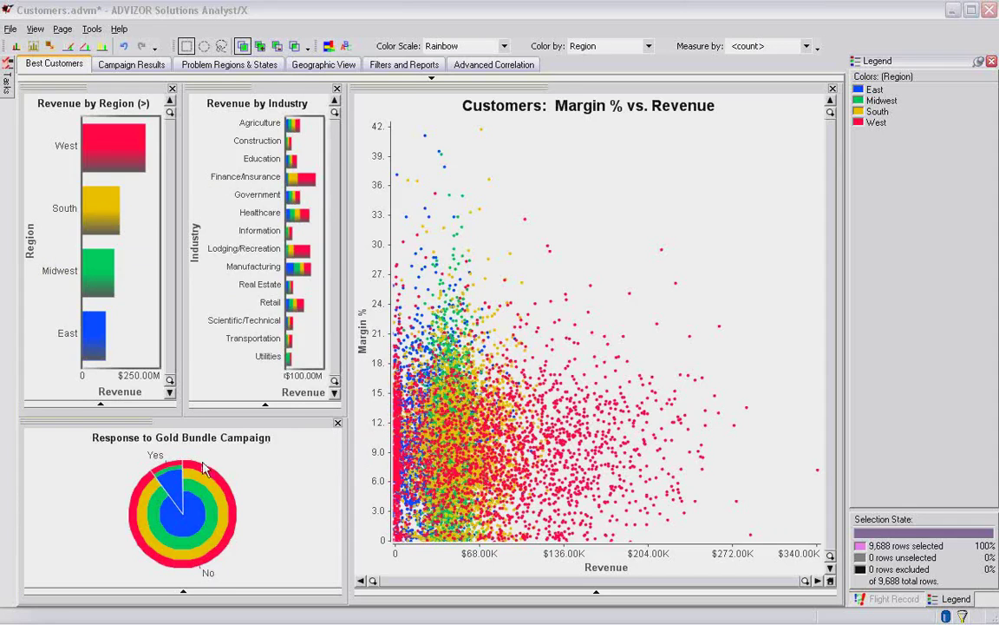
- Select the West, South, Midwest and East regions one at a time, then reselect all four
mouse_move(164, 469)
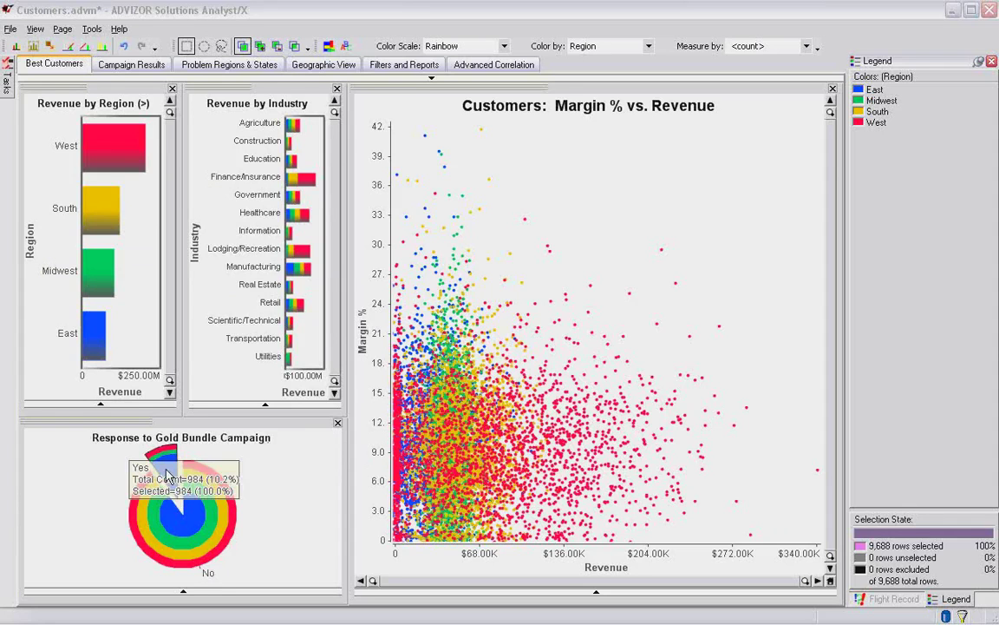
mouse_move(211, 517)
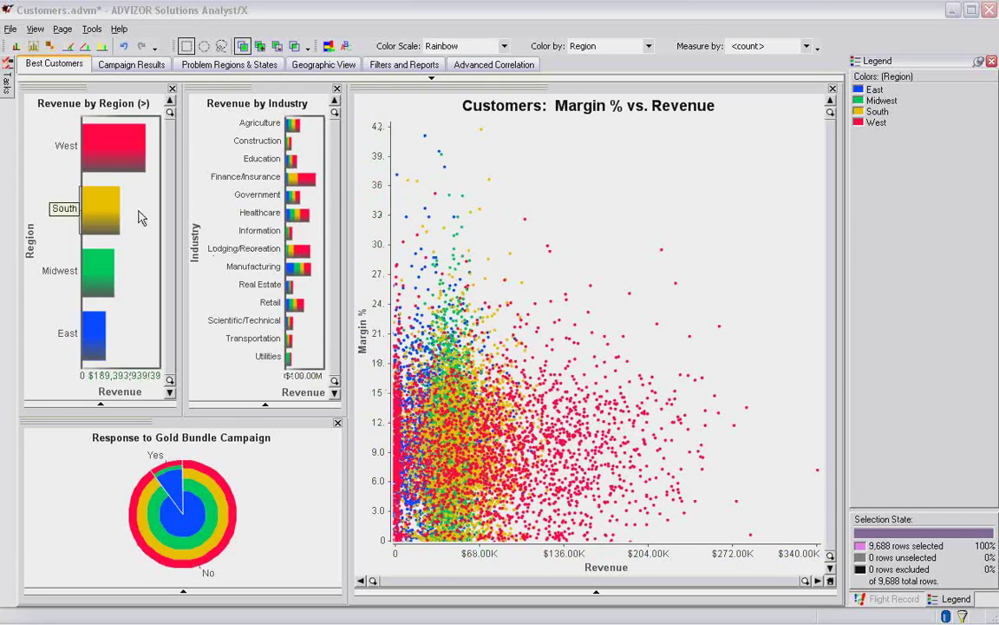
left_click(108, 157)
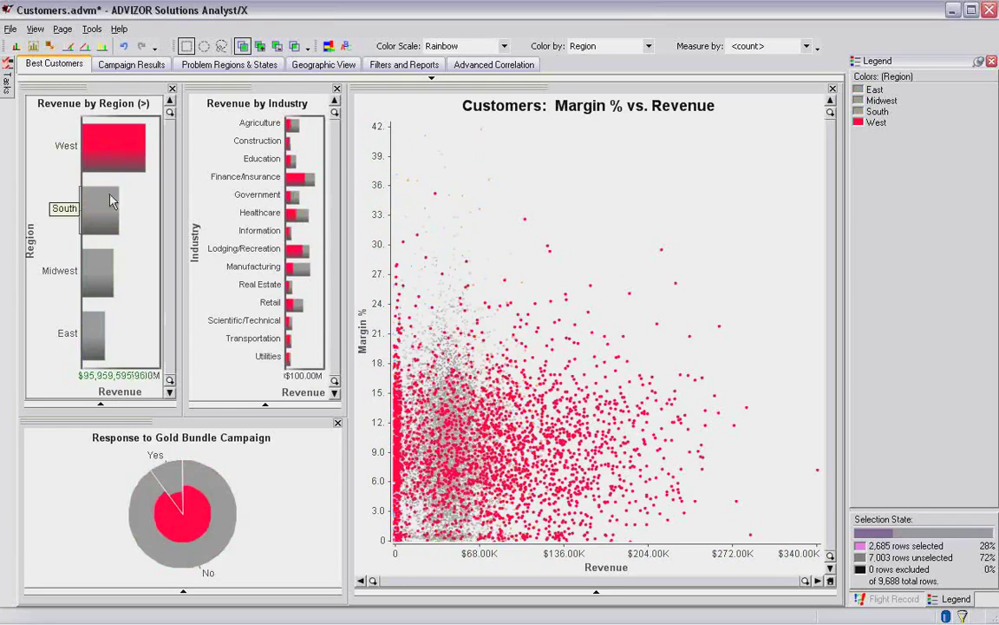
left_click(100, 198)
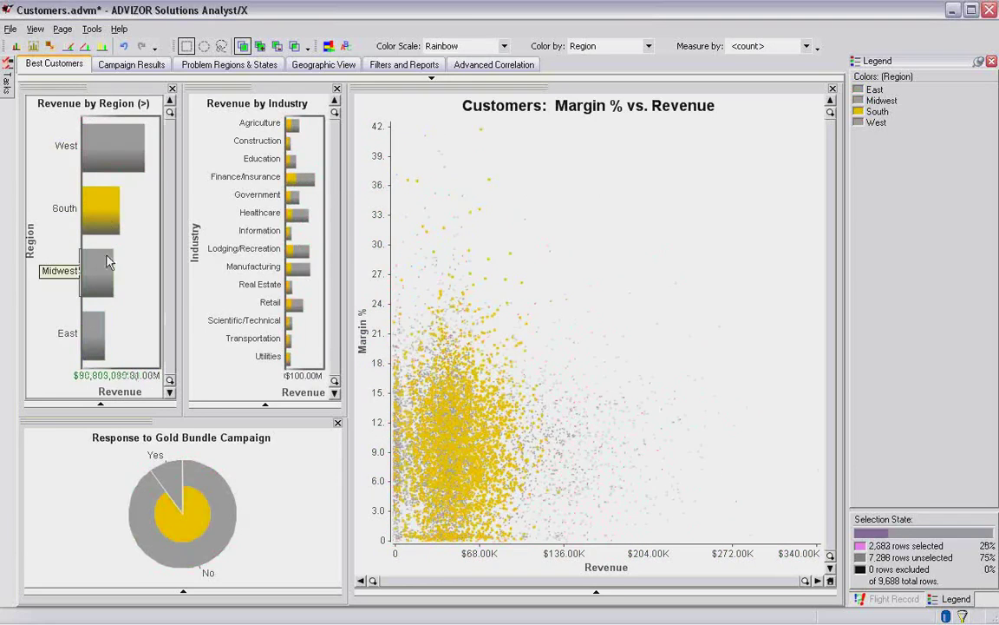
left_click(89, 261)
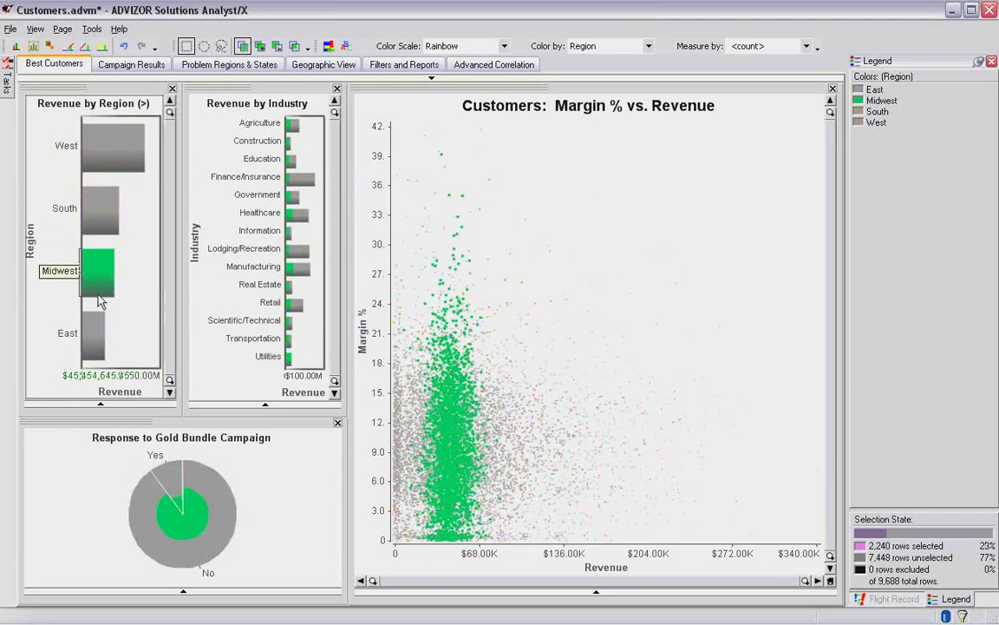
left_click(94, 335)
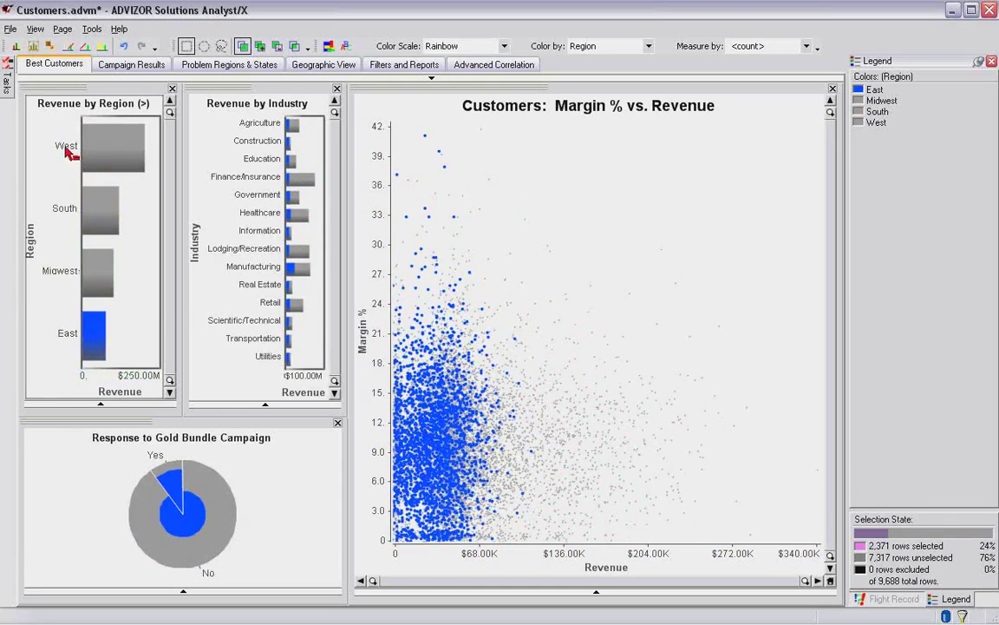
left_click_drag(58, 147, 130, 335)
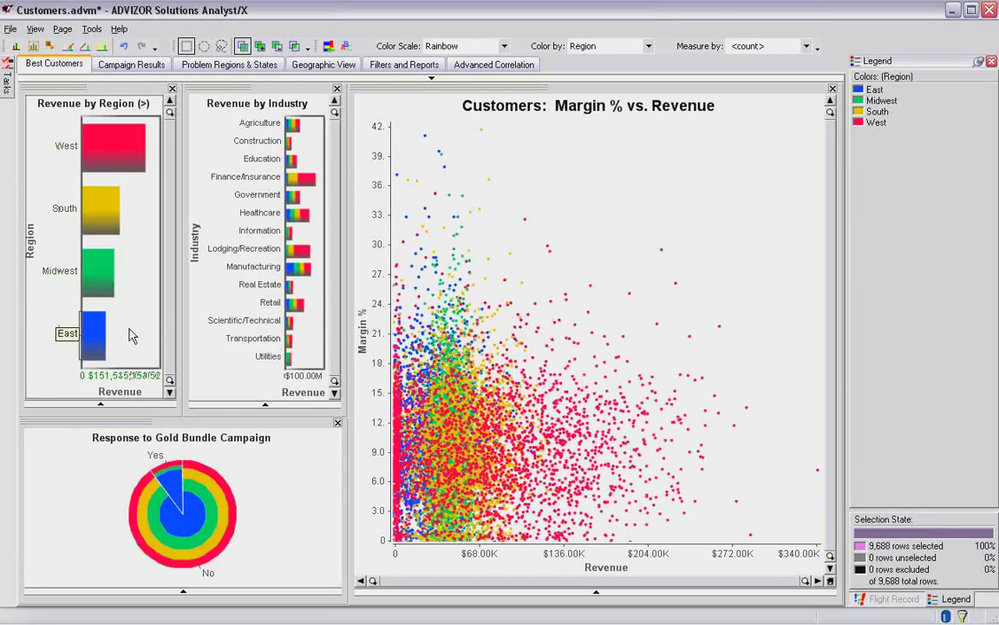
mouse_move(131, 335)
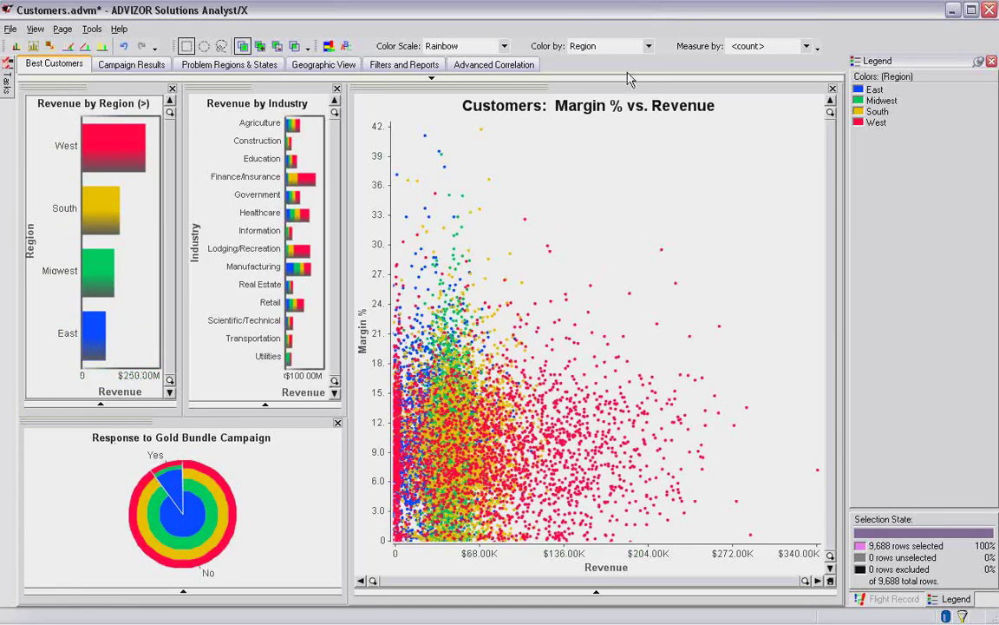
- Colour every chart on the dashboard by Industry
left_click(650, 50)
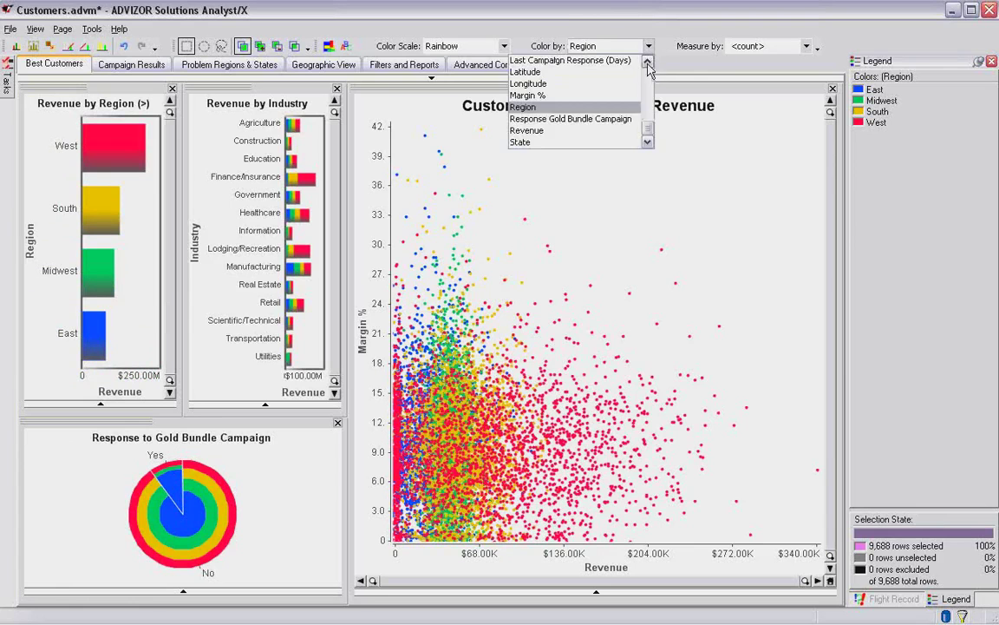
left_click(647, 62)
left_click(647, 62)
left_click(648, 63)
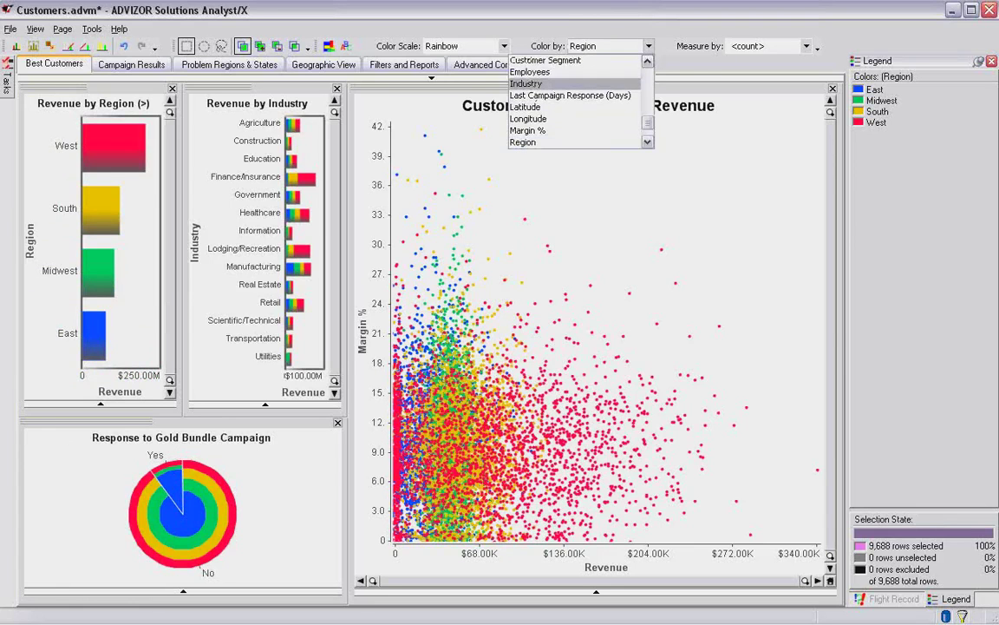
left_click(529, 83)
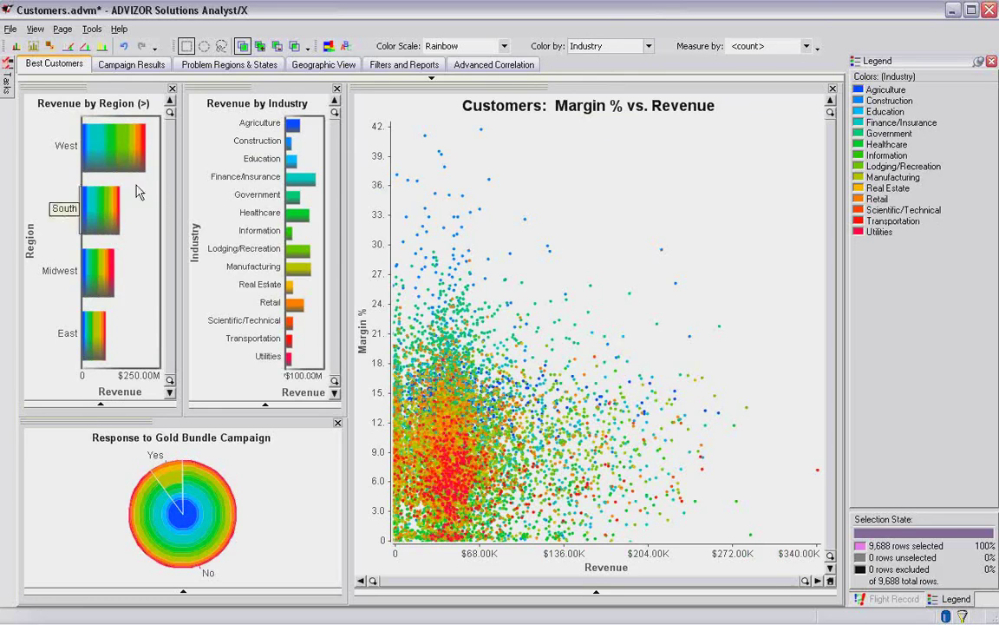
- Select Agriculture through Education, then Agriculture alone, then only Finance/Insurance
mouse_move(144, 201)
left_click_drag(271, 121, 306, 164)
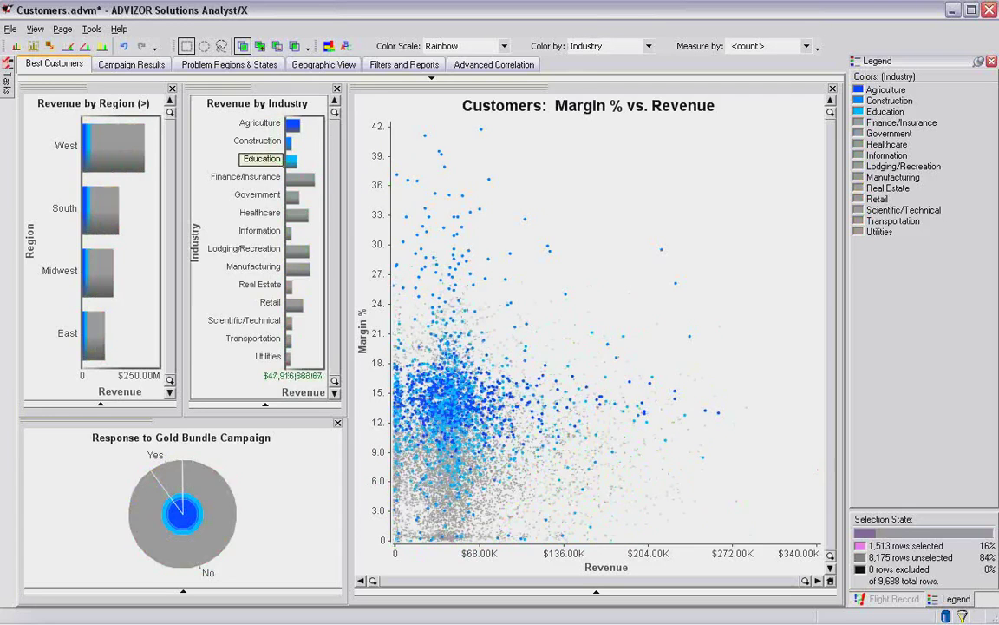
left_click(293, 124)
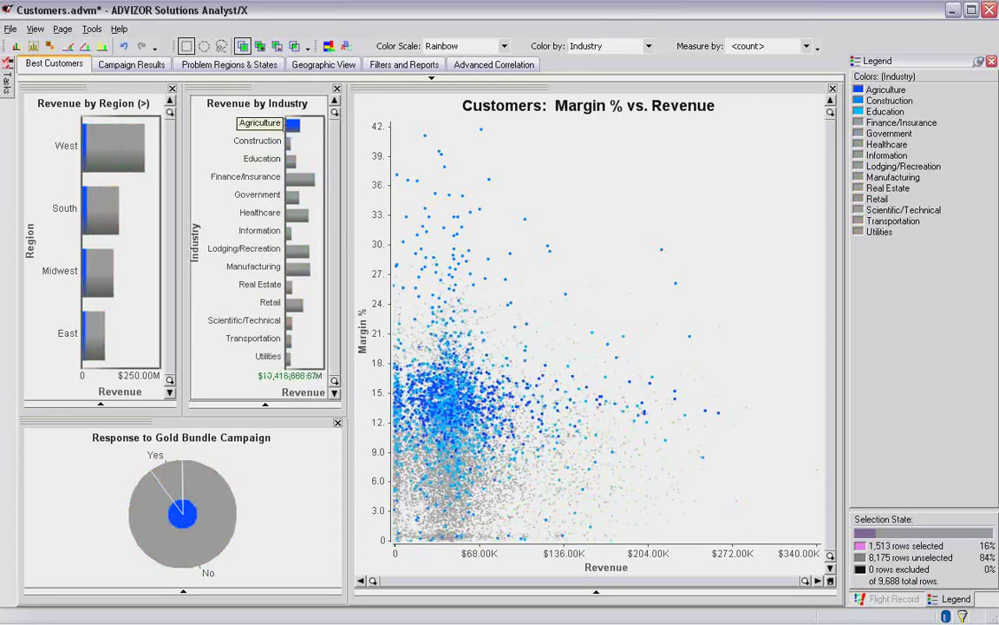
left_click(304, 181)
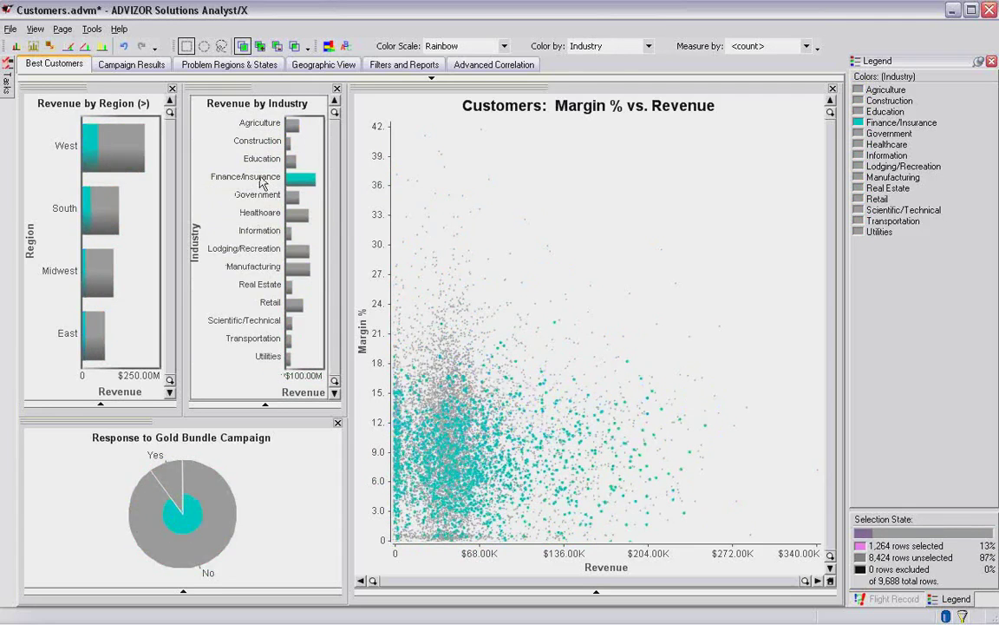
- Restore the selection to all customers and show the Color by field list
mouse_move(545, 451)
mouse_move(174, 487)
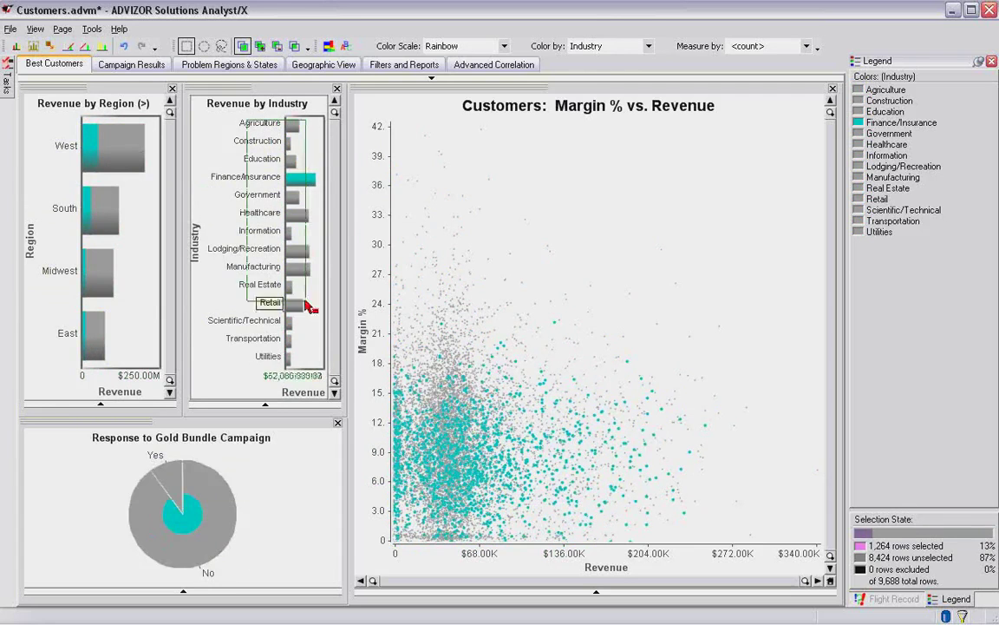
left_click(302, 362)
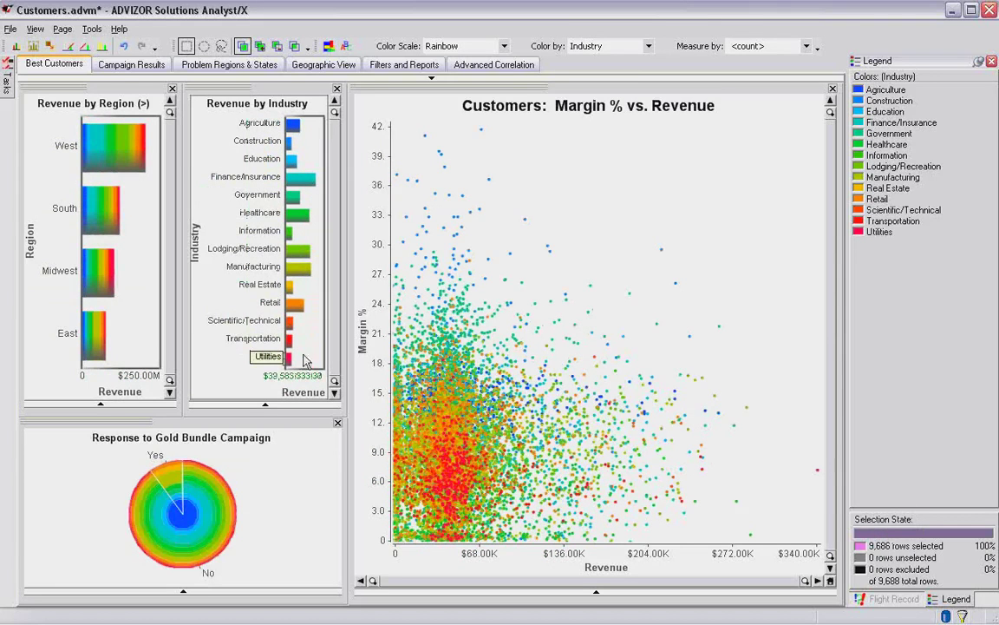
left_click(648, 48)
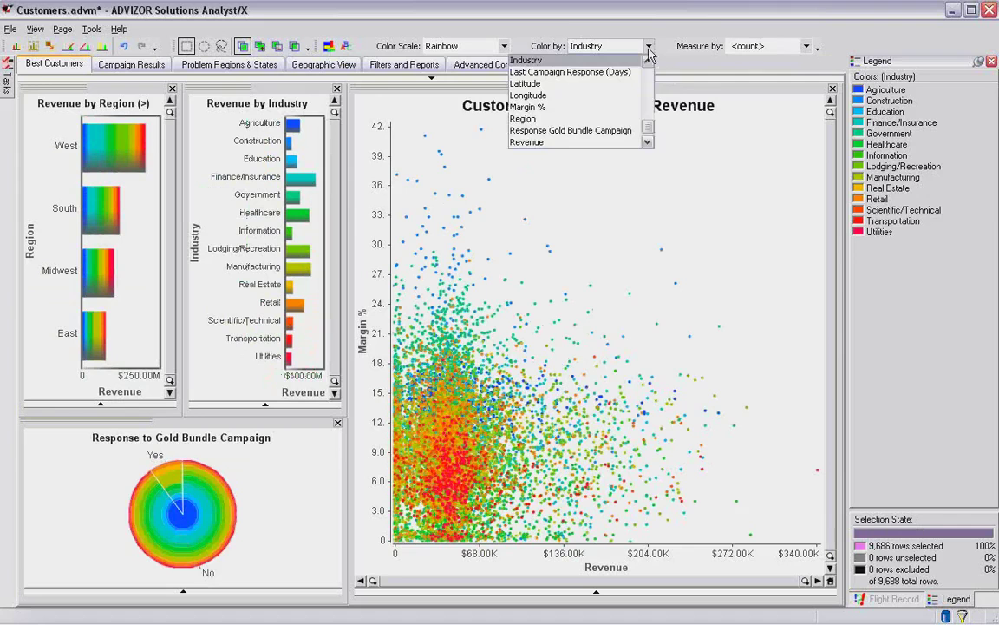
- Colour the dashboard by Margin %, giving a Rainbow legend from 0 to 42
left_click(552, 109)
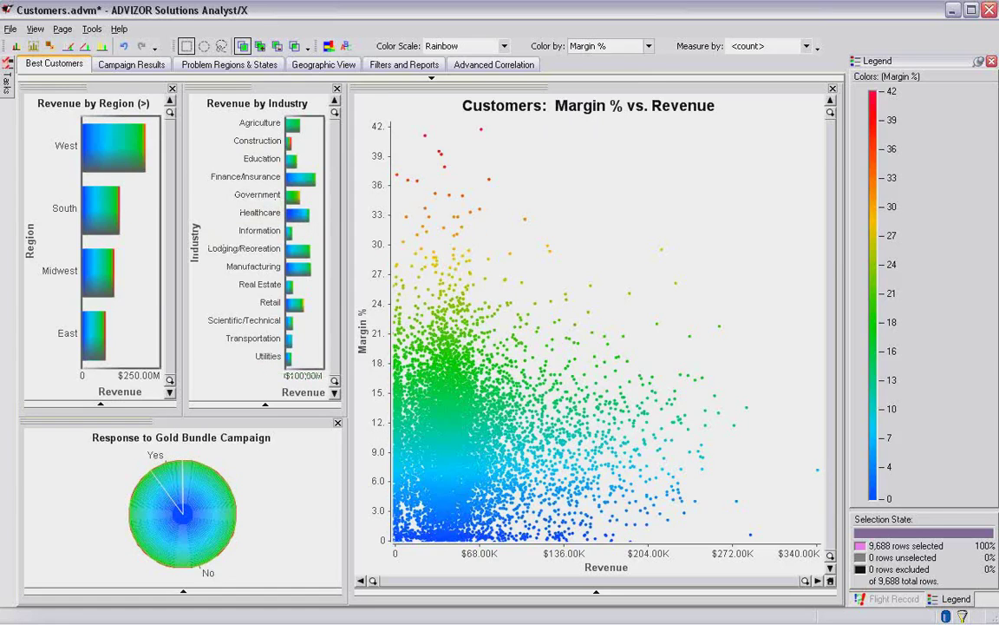
- Colour all charts by Region using the Pastel colour scale
mouse_move(135, 352)
left_click(583, 47)
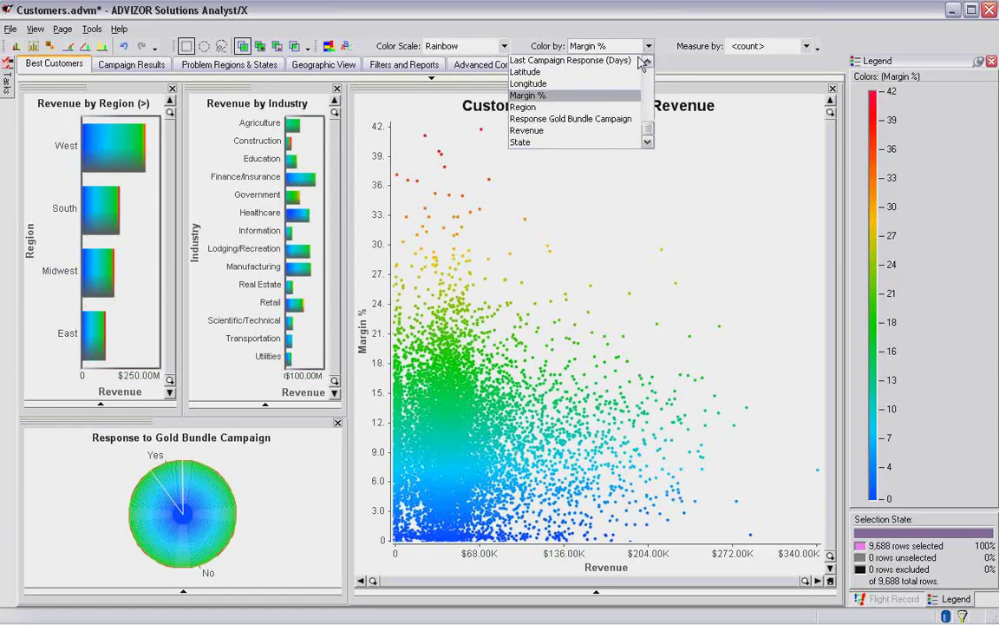
left_click(572, 107)
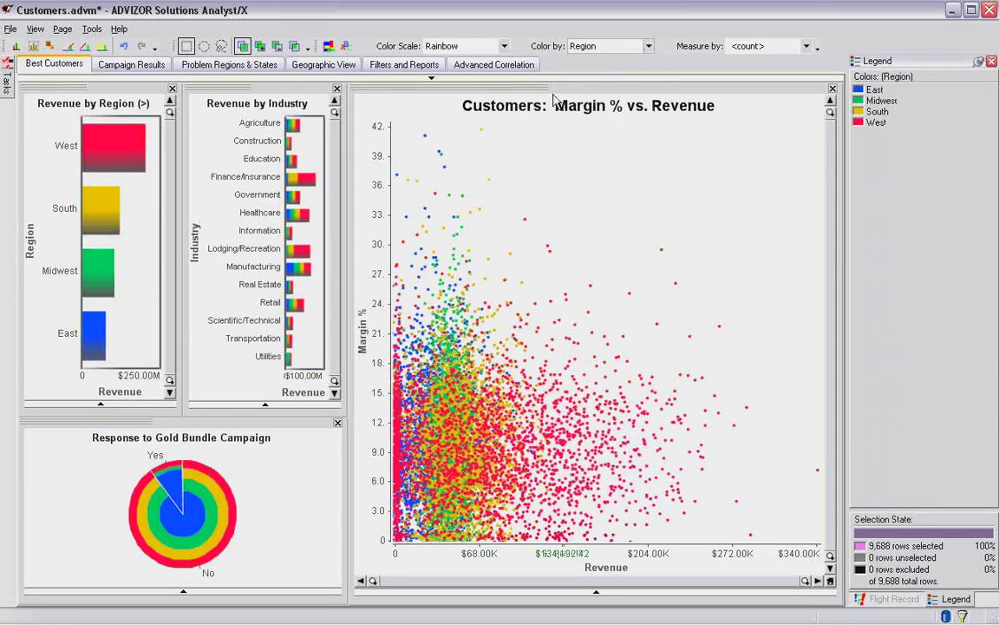
left_click(503, 48)
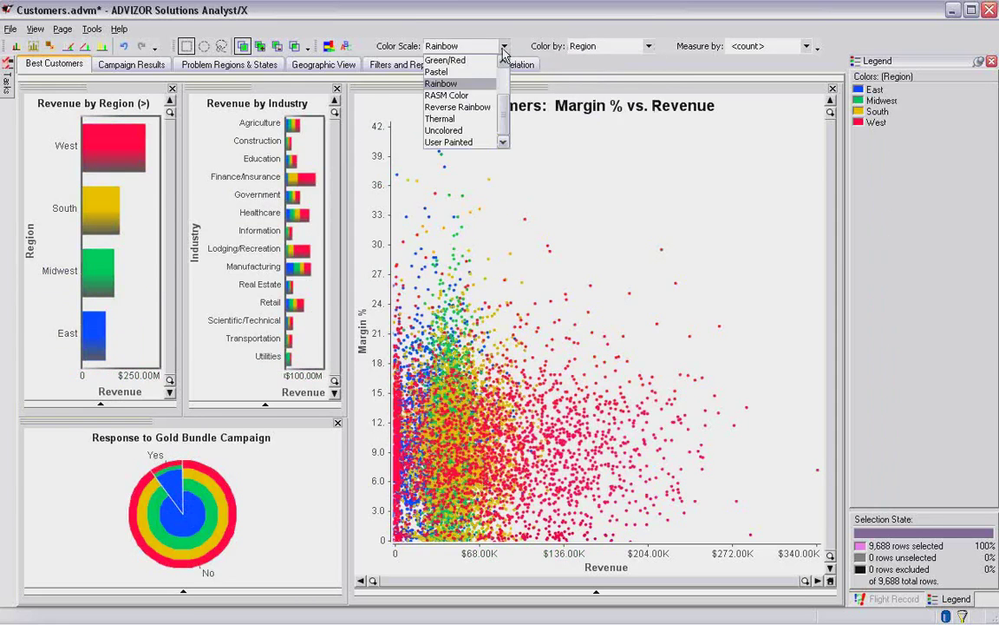
left_click(438, 71)
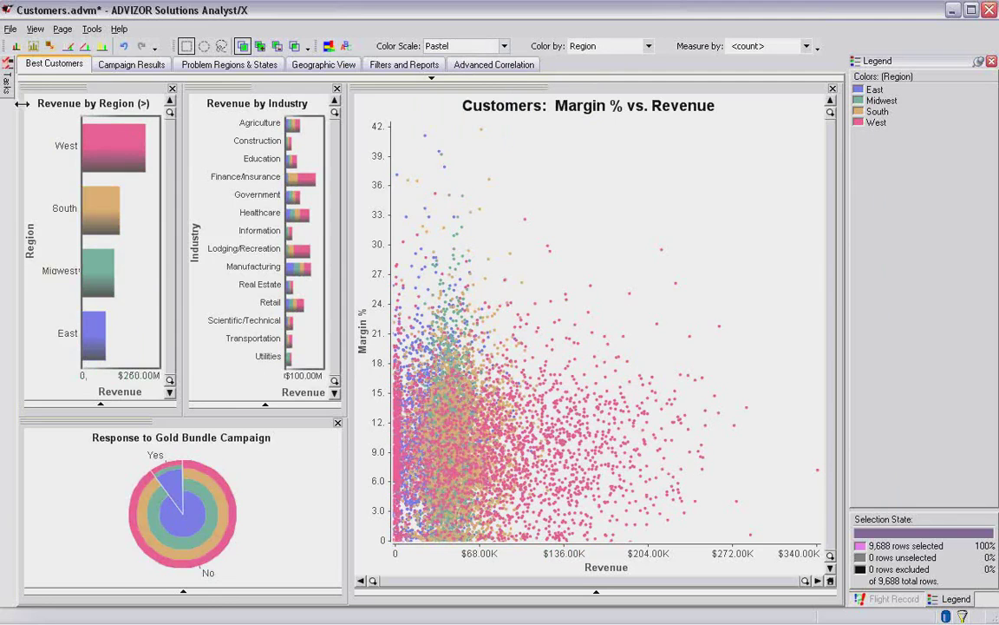
mouse_move(4, 83)
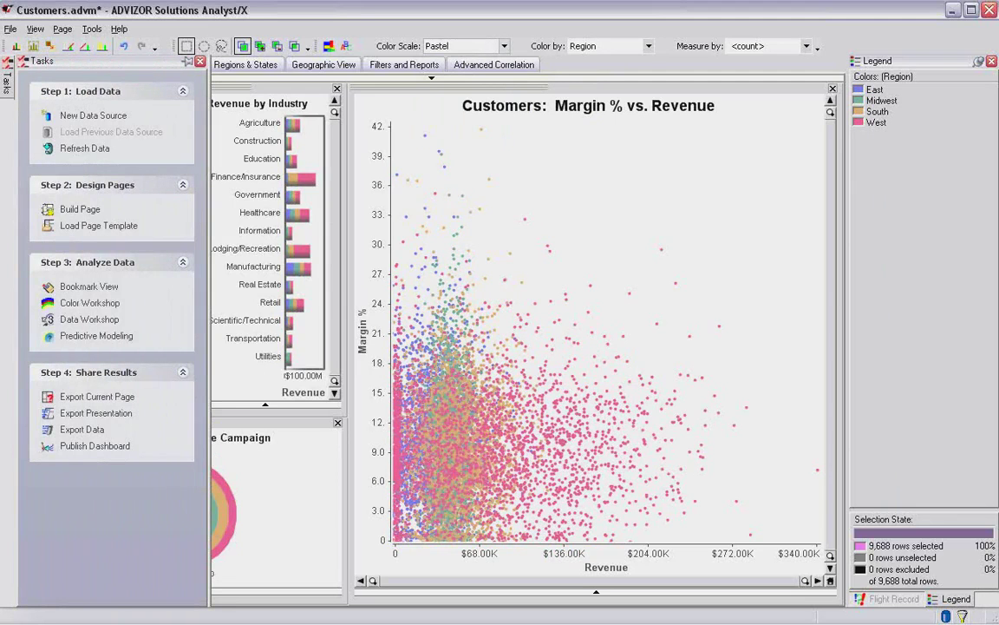
- Go to the Color Workshop page from the Tasks pane
left_click(105, 305)
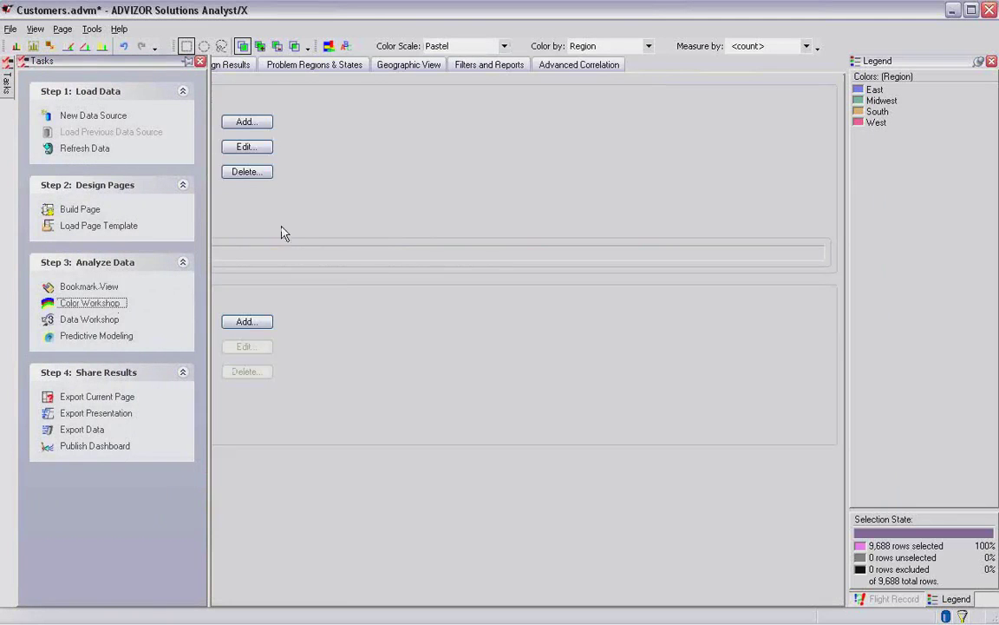
left_click(232, 66)
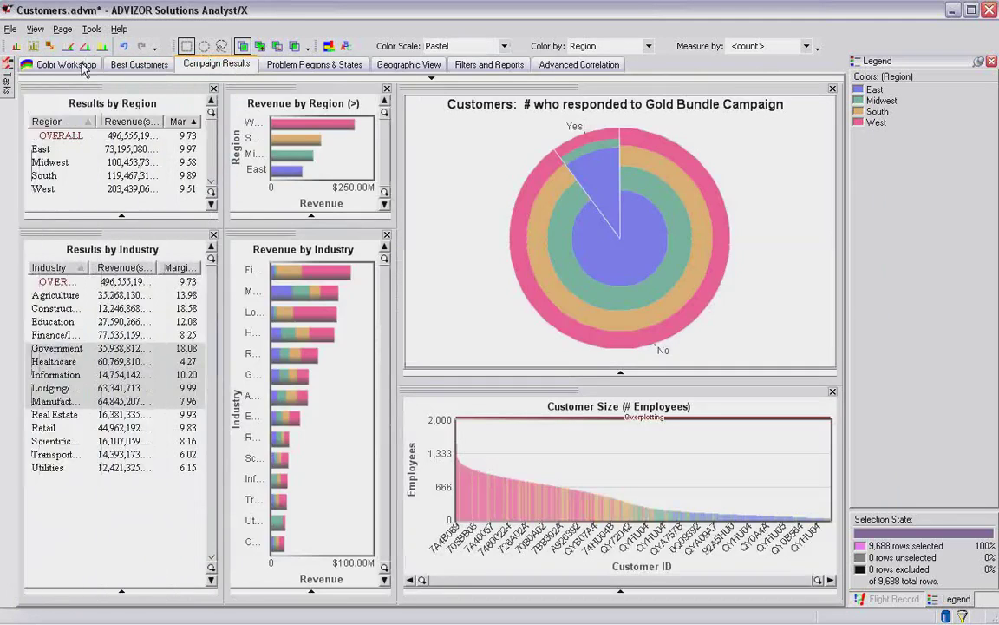
left_click(92, 66)
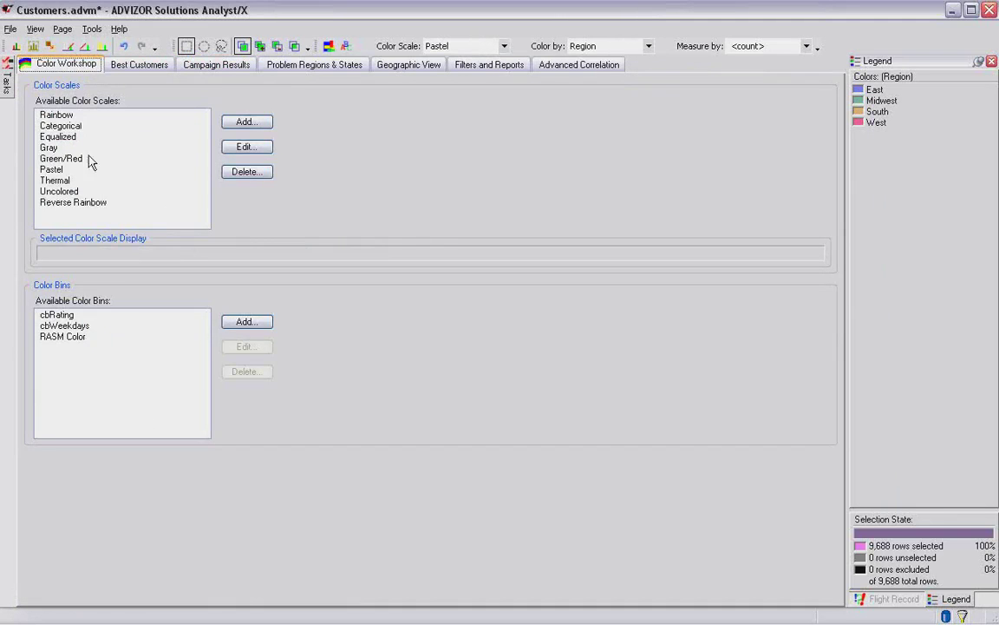
- Preview the Reverse Rainbow scale in the Color Scale Editor and cancel without changes
left_click(88, 203)
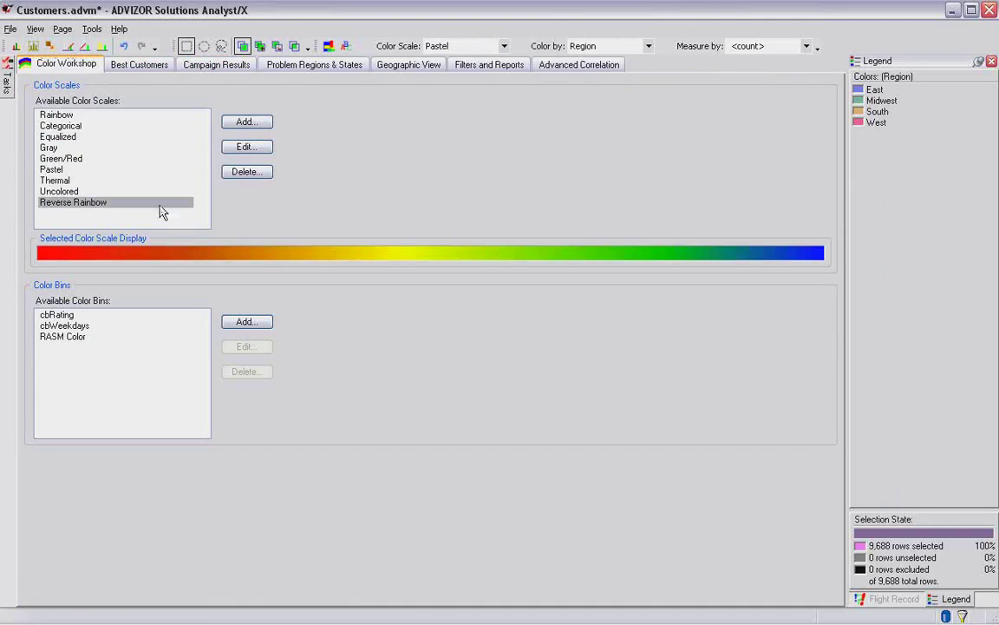
left_click(246, 148)
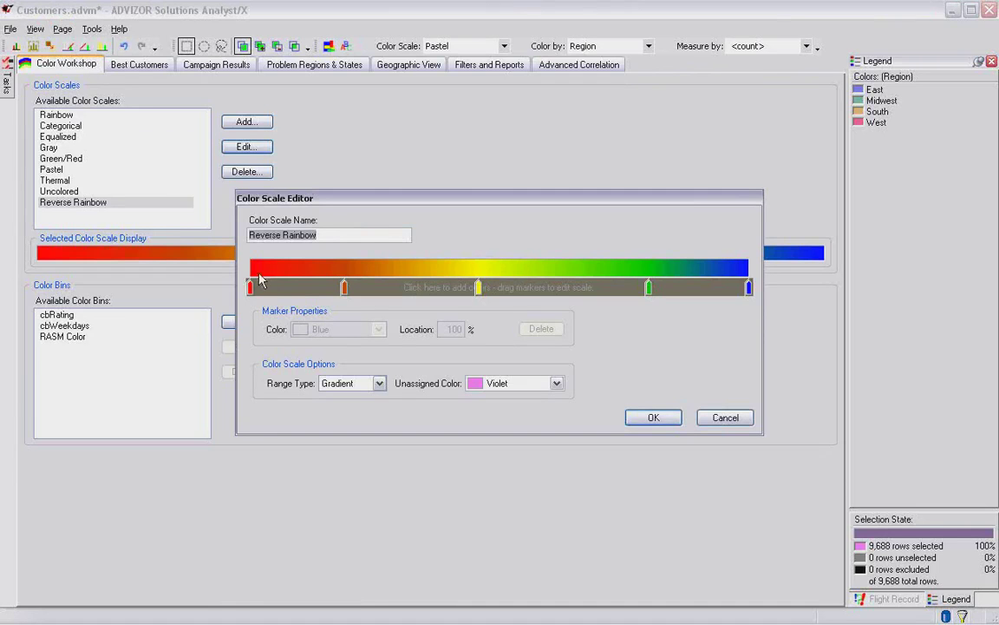
left_click(723, 419)
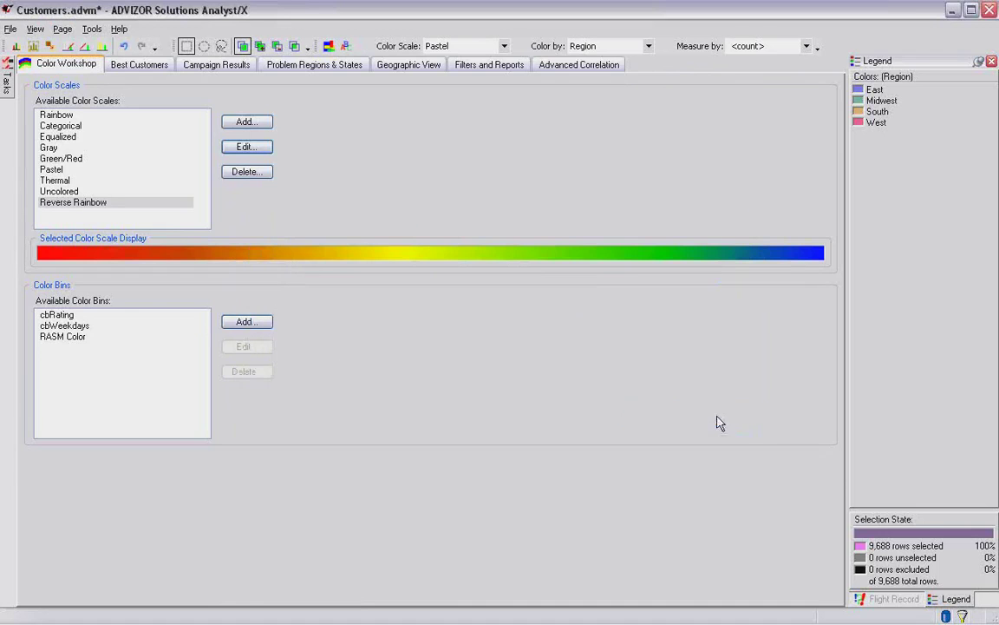
- Open the cbRating colour bins in the bin editor
left_click(63, 317)
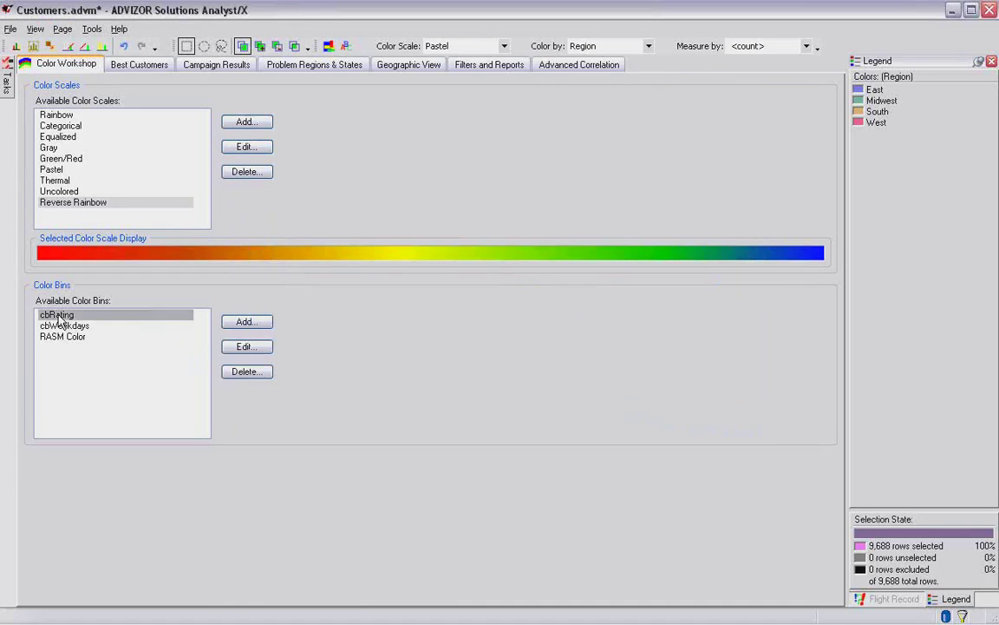
left_click(246, 347)
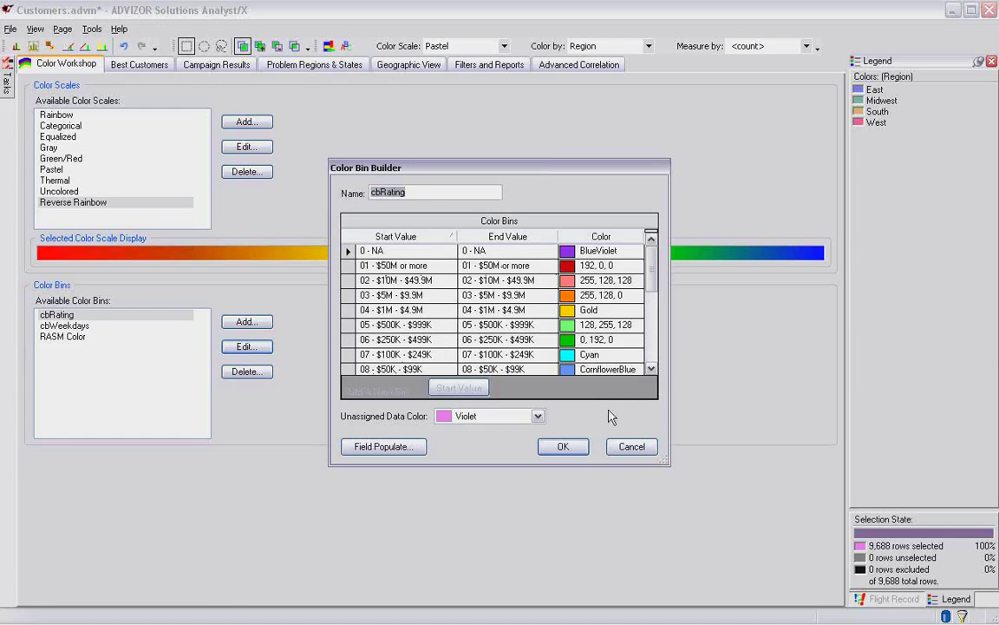
scroll(653, 371, "down", 1)
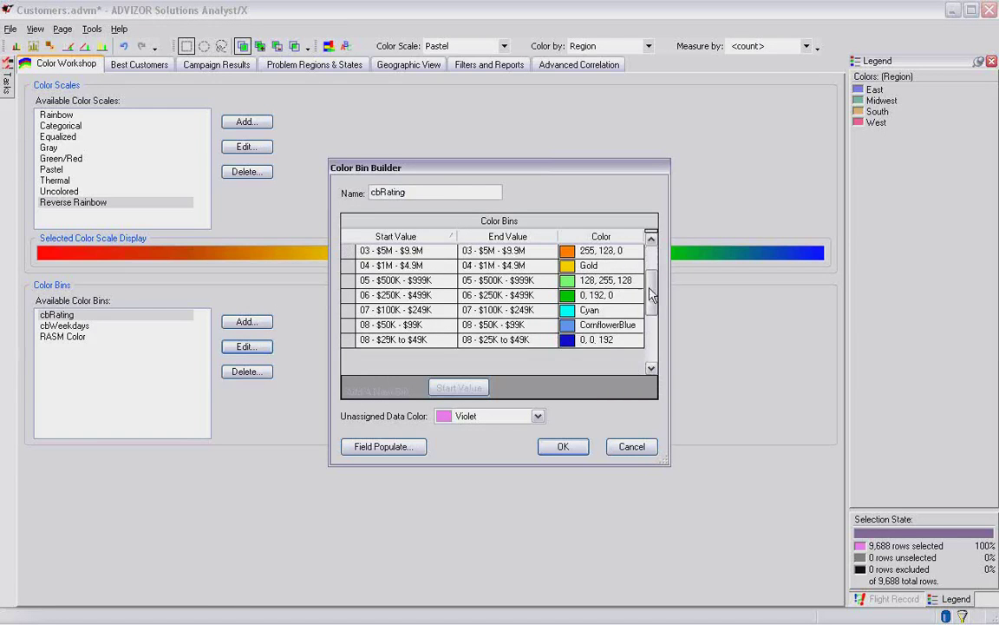
scroll(652, 243, "up", 1)
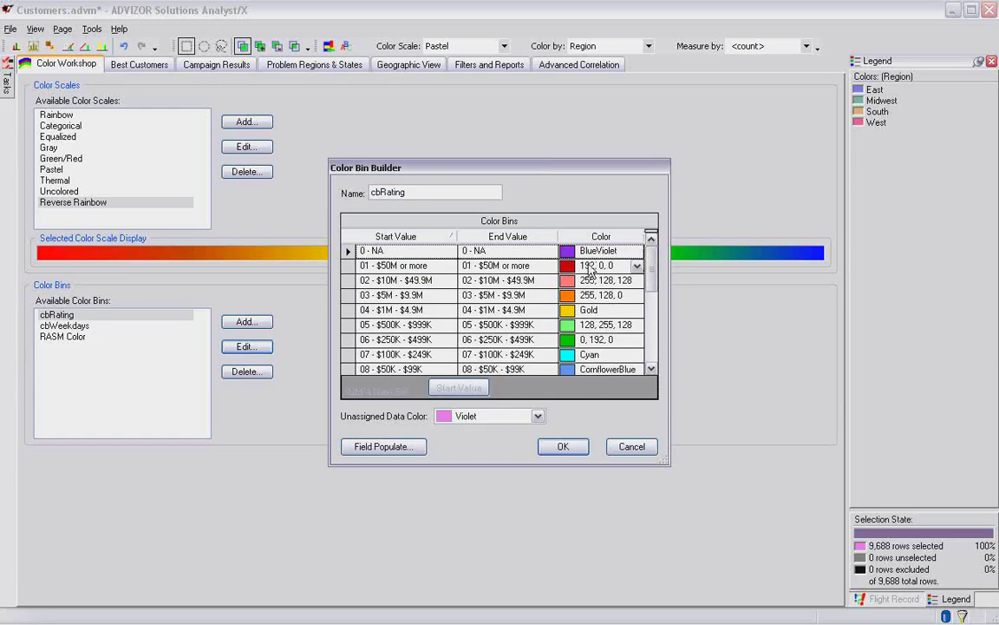
- Try Yellow for bin 01, discard the change, and return to the Best Customers dashboard
left_click(637, 266)
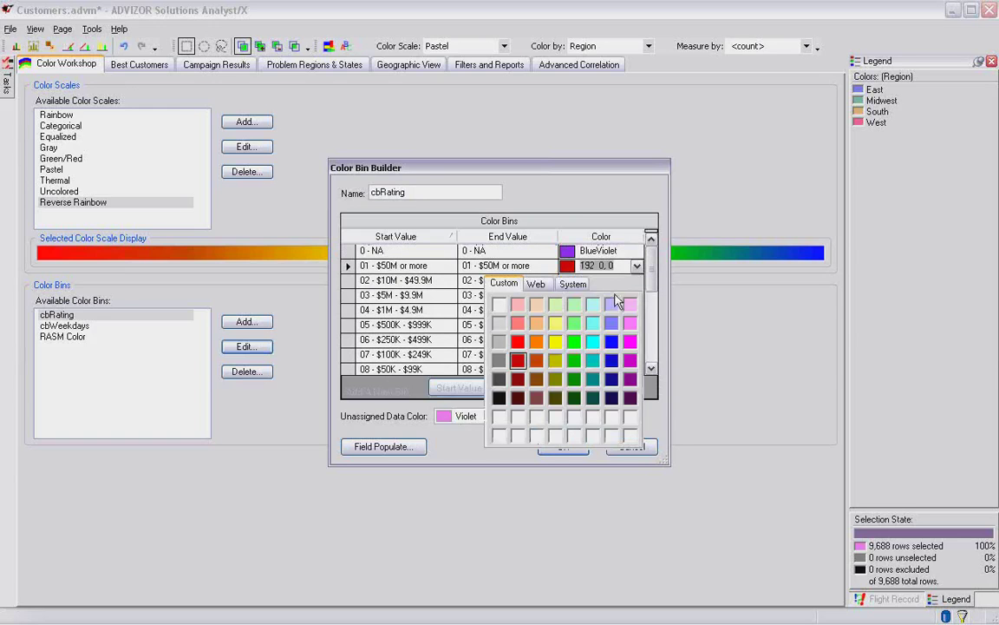
left_click(555, 341)
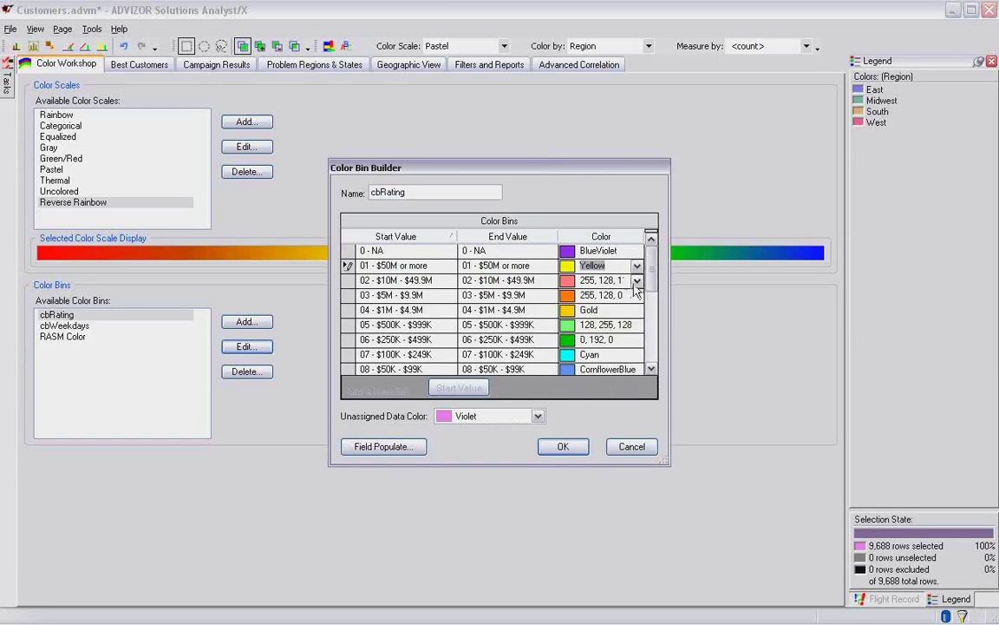
left_click(620, 451)
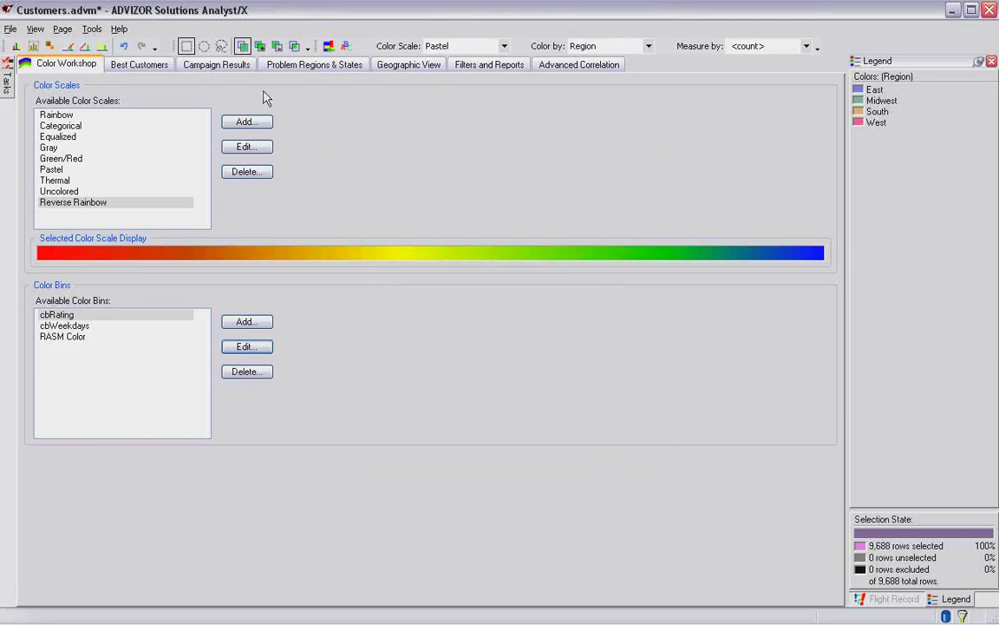
left_click(139, 66)
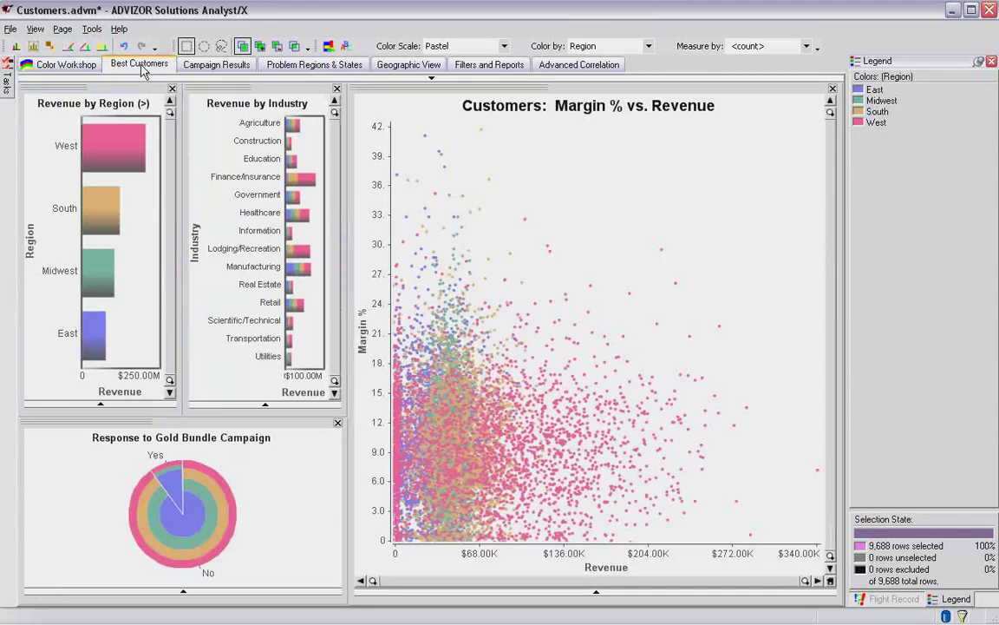